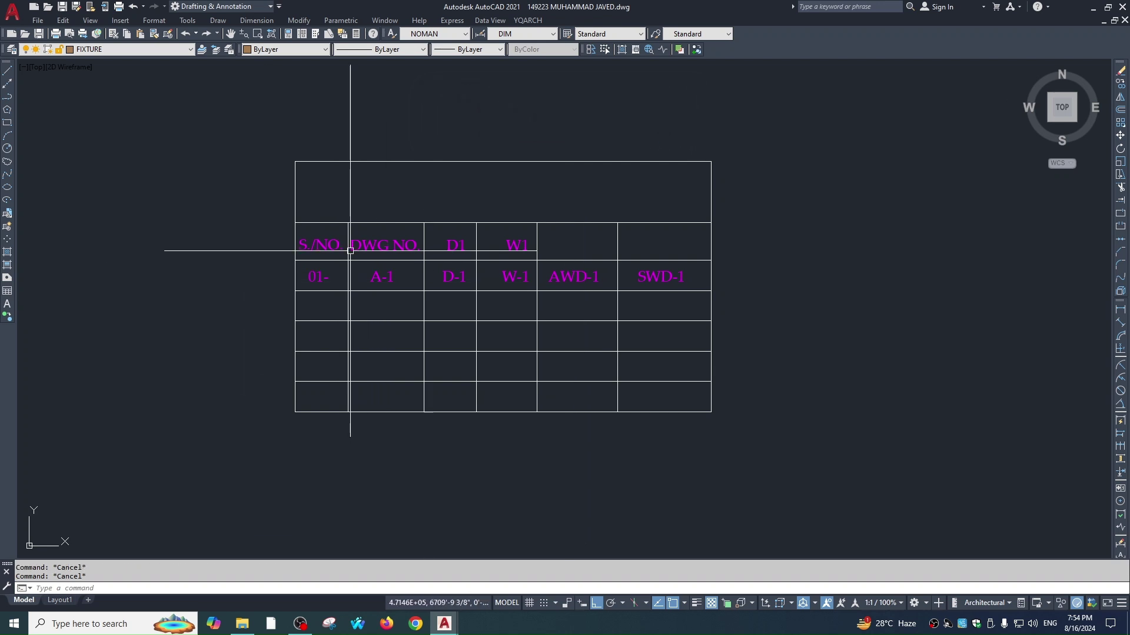
# Step: Edit the first serial number text under S./NO. so it reads 01 without the trailing dash
pyautogui.scroll(4, 350, 297)
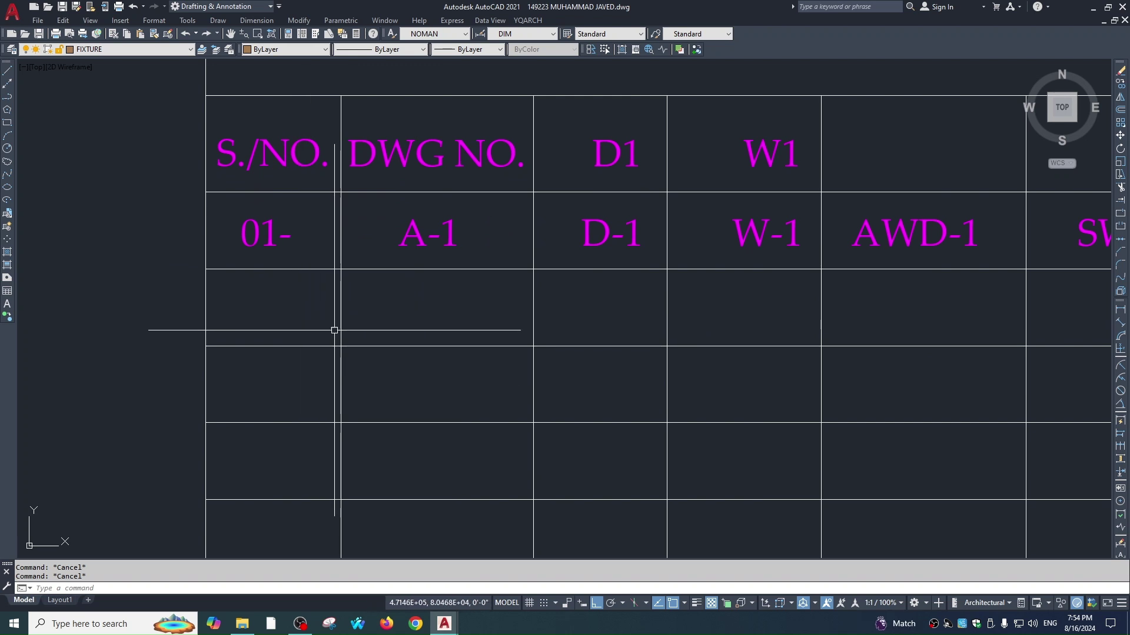
pyautogui.scroll(-2, 328, 283)
pyautogui.scroll(2, 328, 283)
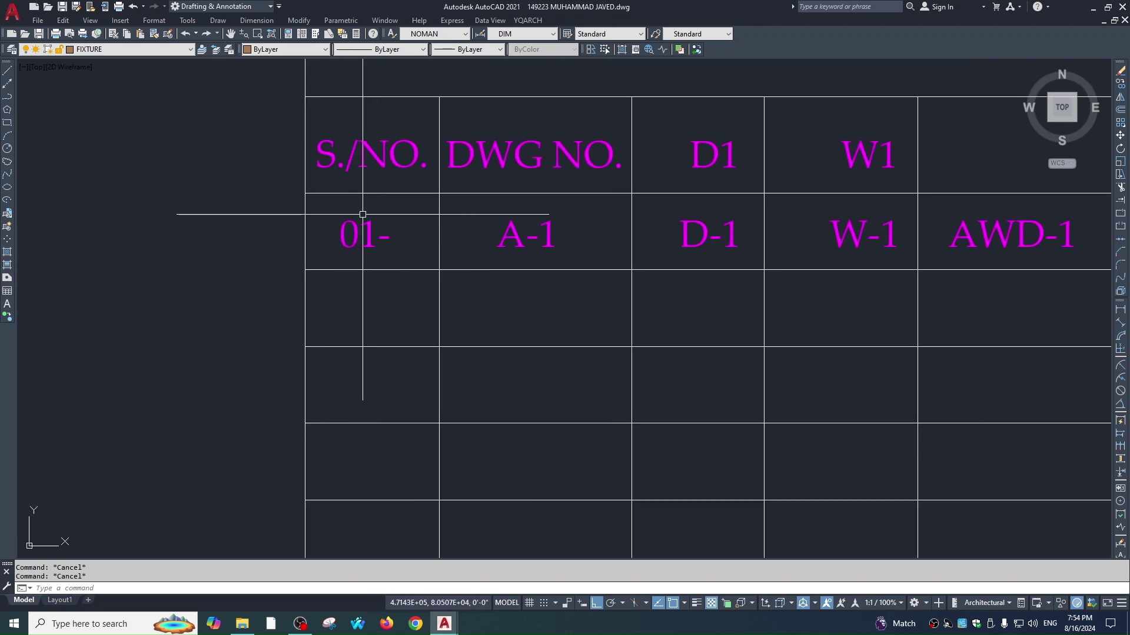
pyautogui.click(340, 245)
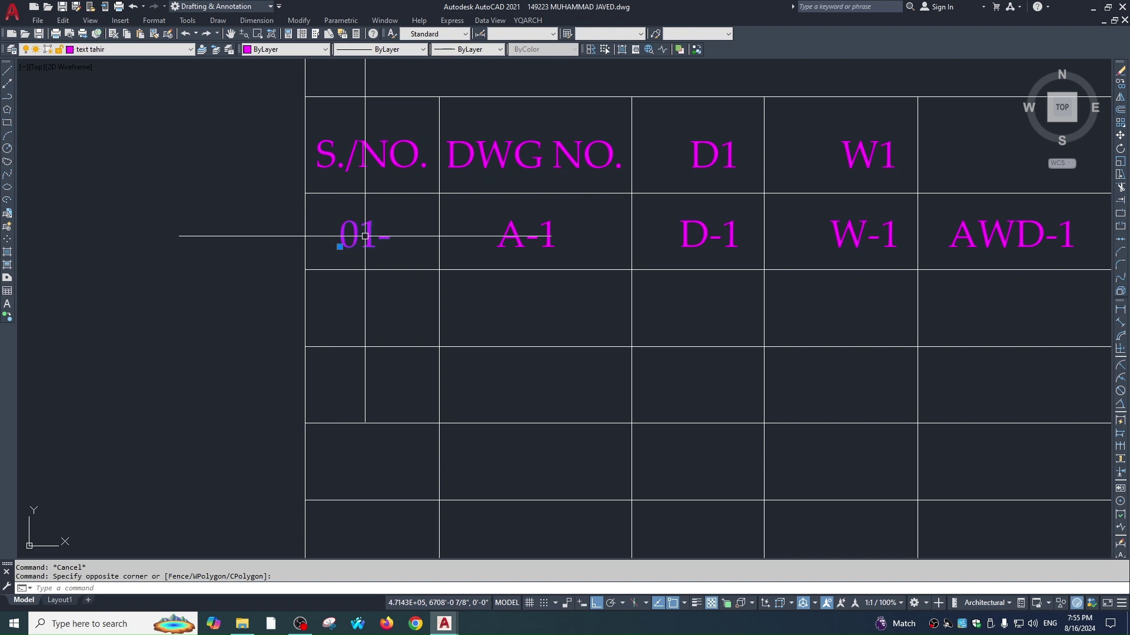
pyautogui.doubleClick(344, 241)
pyautogui.press('Delete')
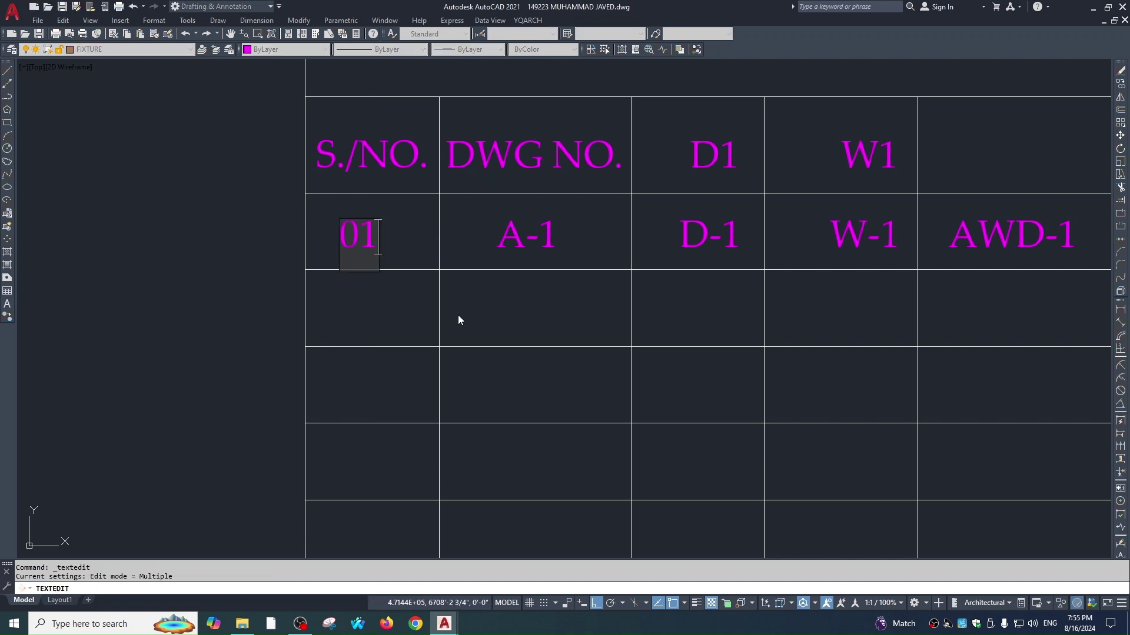
pyautogui.click(458, 313)
pyautogui.scroll(-2, 473, 264)
pyautogui.press('Escape')
# Step: Copy the 01 text down the S./NO. column with the 1234 incrementing-copy command, producing 02, 03, 04 and 05
pyautogui.moveTo(471, 263); pyautogui.dragTo(469, 237, button='middle')
pyautogui.scroll(2, 436, 246)
pyautogui.click(436, 248)
pyautogui.click(373, 266)
pyautogui.scroll(-2, 455, 279)
pyautogui.press('Escape')
pyautogui.scroll(2, 464, 223)
pyautogui.click(454, 221)
pyautogui.click(449, 222)
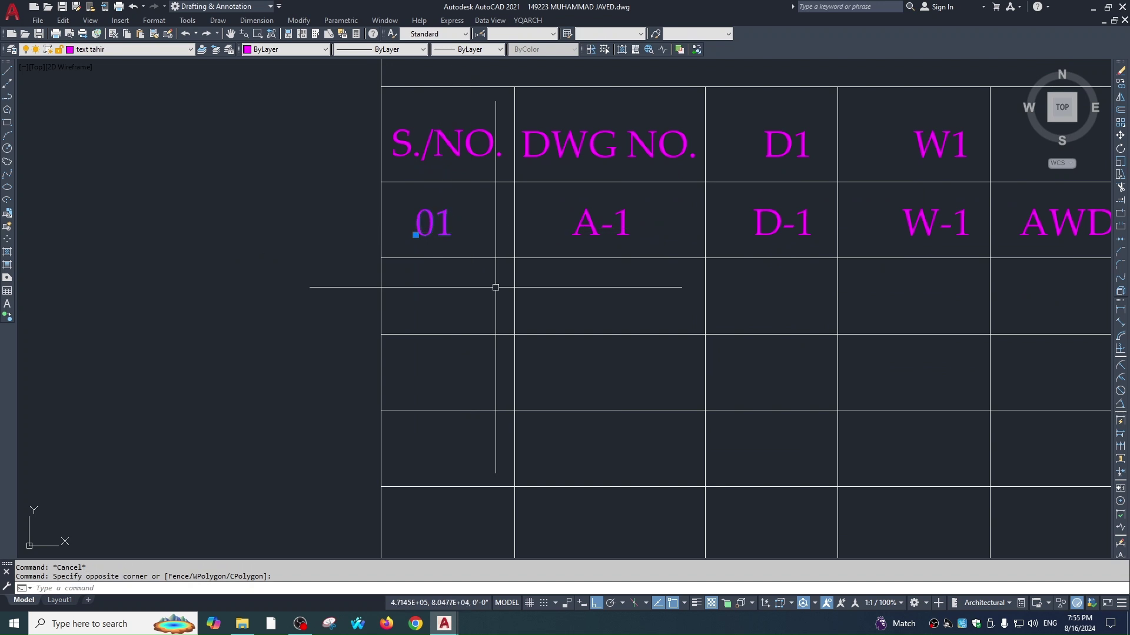
pyautogui.press('Return')
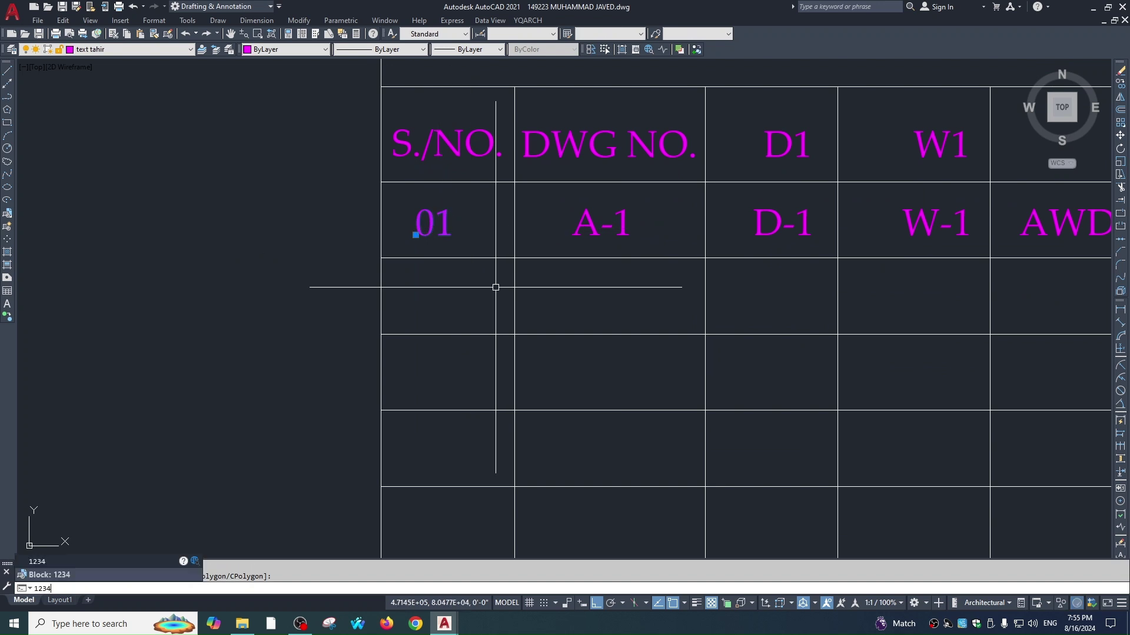
pyautogui.click(514, 258)
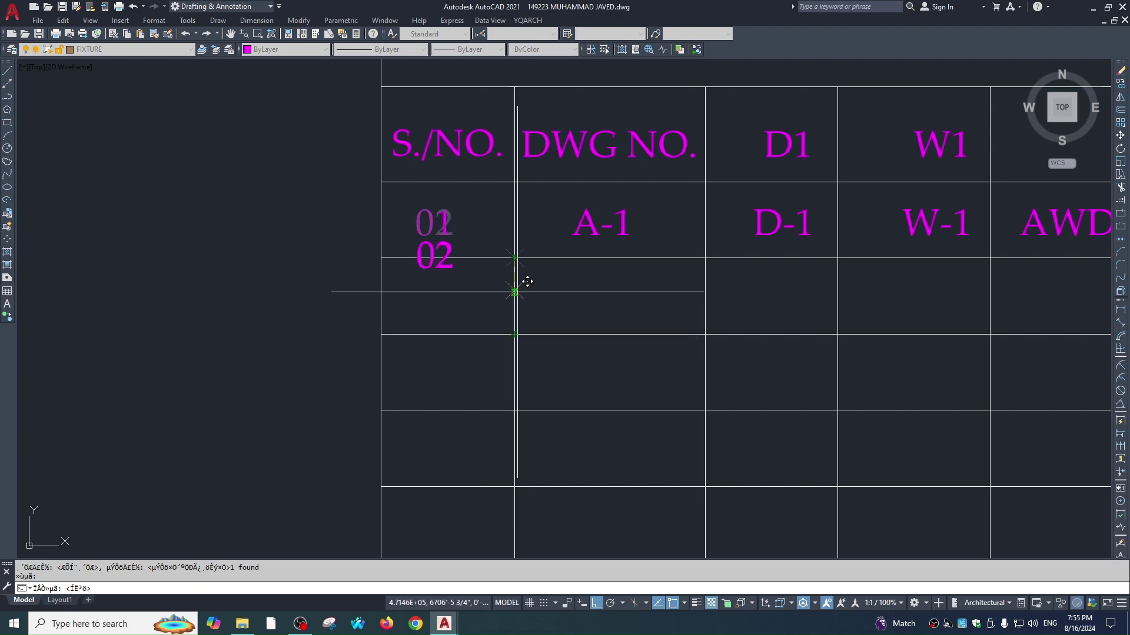
pyautogui.click(515, 335)
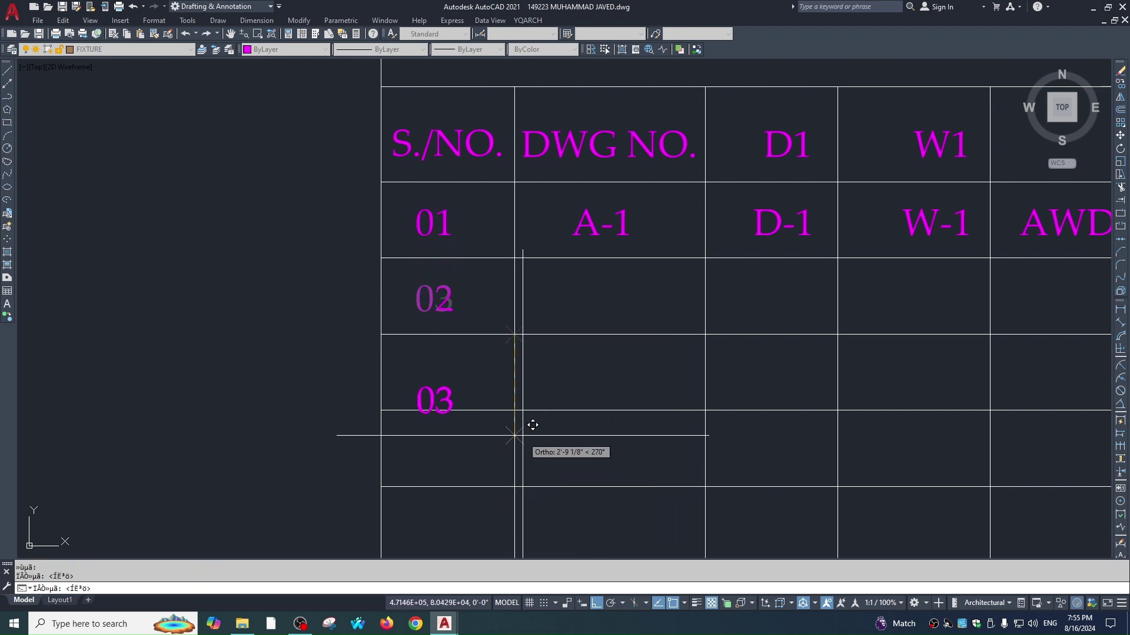
pyautogui.click(514, 411)
pyautogui.moveTo(514, 410); pyautogui.dragTo(490, 315, button='middle')
pyautogui.click(490, 392)
pyautogui.press('Escape')
# Step: Copy A-1 down the DWG NO. column with the incrementing-copy command, producing A-2, A-3, A-4 and A-5
pyautogui.moveTo(651, 371); pyautogui.dragTo(527, 210, button='middle')
pyautogui.click(527, 210)
pyautogui.click(483, 181)
pyautogui.press('space')
pyautogui.click(598, 217)
pyautogui.click(606, 295)
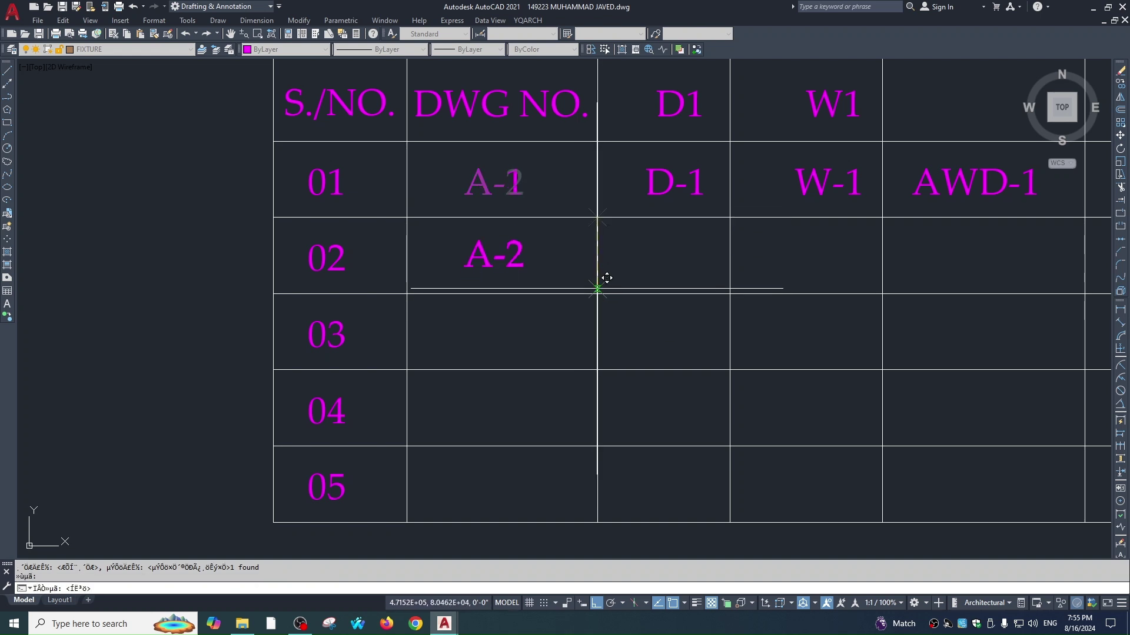
pyautogui.click(599, 366)
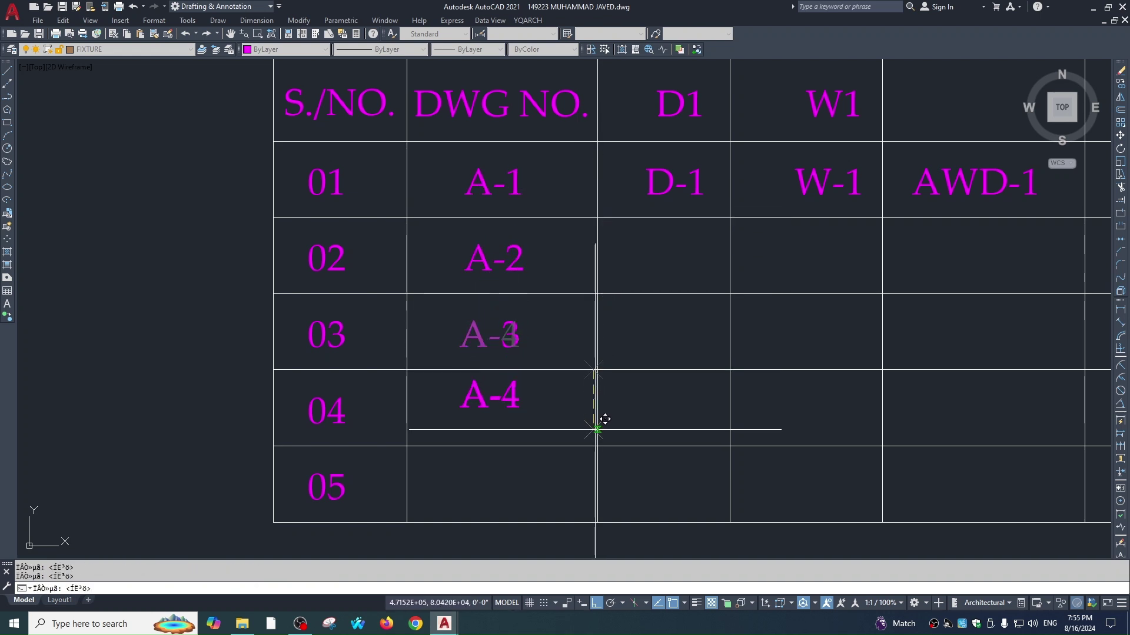
pyautogui.click(605, 447)
pyautogui.click(598, 523)
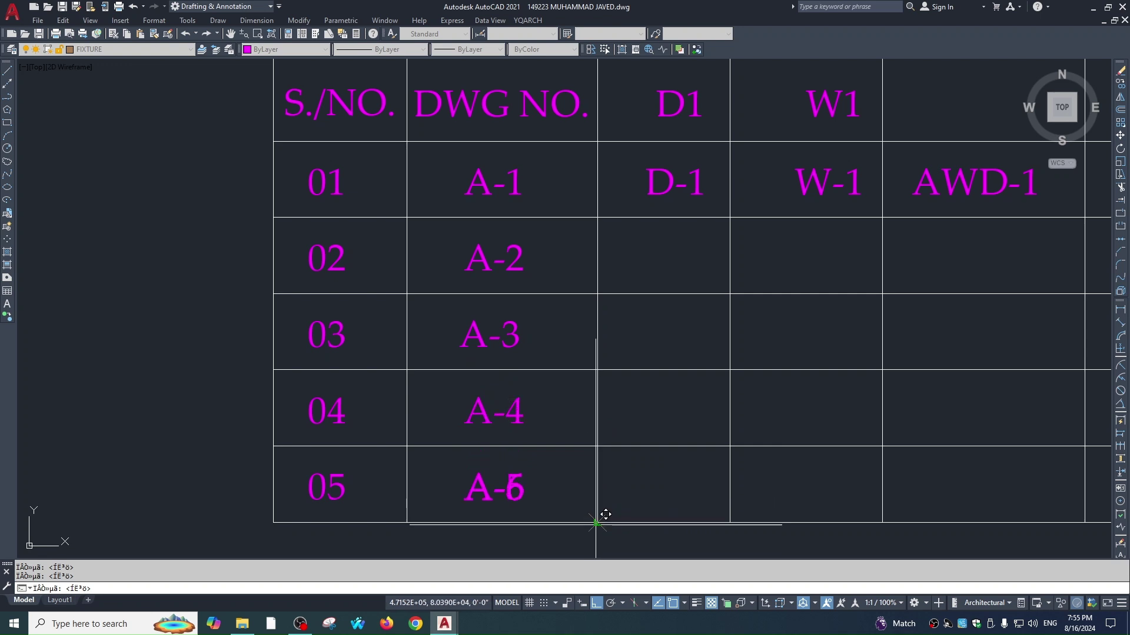
pyautogui.press('Escape')
pyautogui.scroll(-3, 692, 366)
pyautogui.moveTo(691, 366); pyautogui.dragTo(625, 348, button='middle')
pyautogui.click(609, 229)
pyautogui.press('space')
pyautogui.click(648, 255)
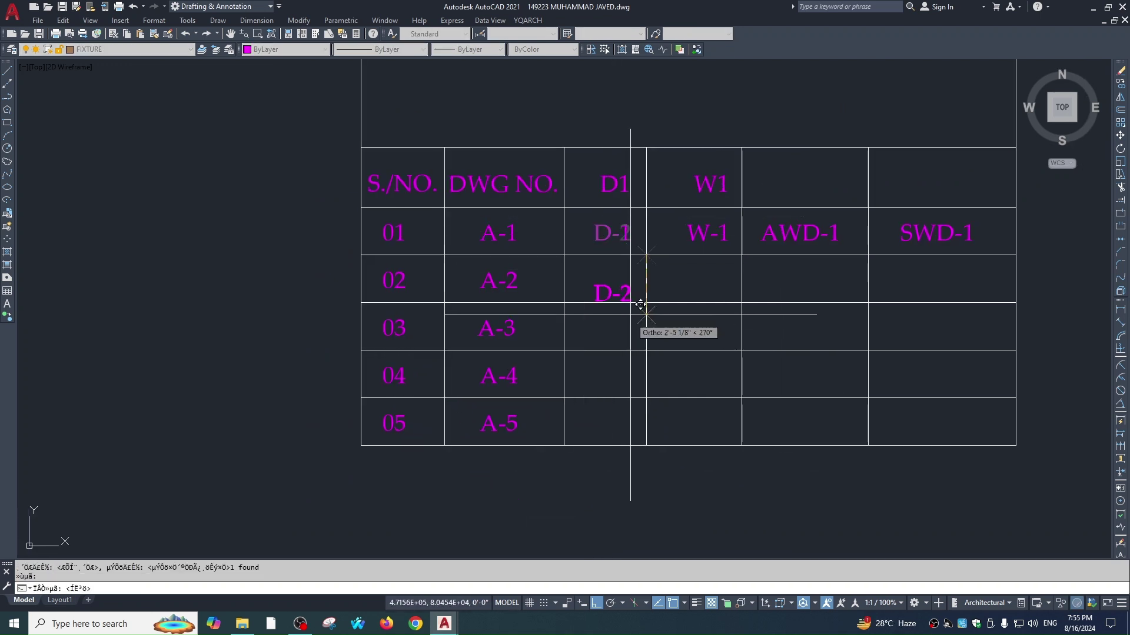
pyautogui.press('Escape')
pyautogui.scroll(3, 689, 256)
pyautogui.click(664, 257)
pyautogui.press('Escape')
# Step: Copy AWD-1 down its column with the incrementing-copy command, producing AWD-2, AWD-3, AWD-4 and AWD-5
pyautogui.scroll(-2, 684, 327)
pyautogui.moveTo(684, 326); pyautogui.dragTo(585, 286, button='middle')
pyautogui.click(644, 226)
pyautogui.press('space')
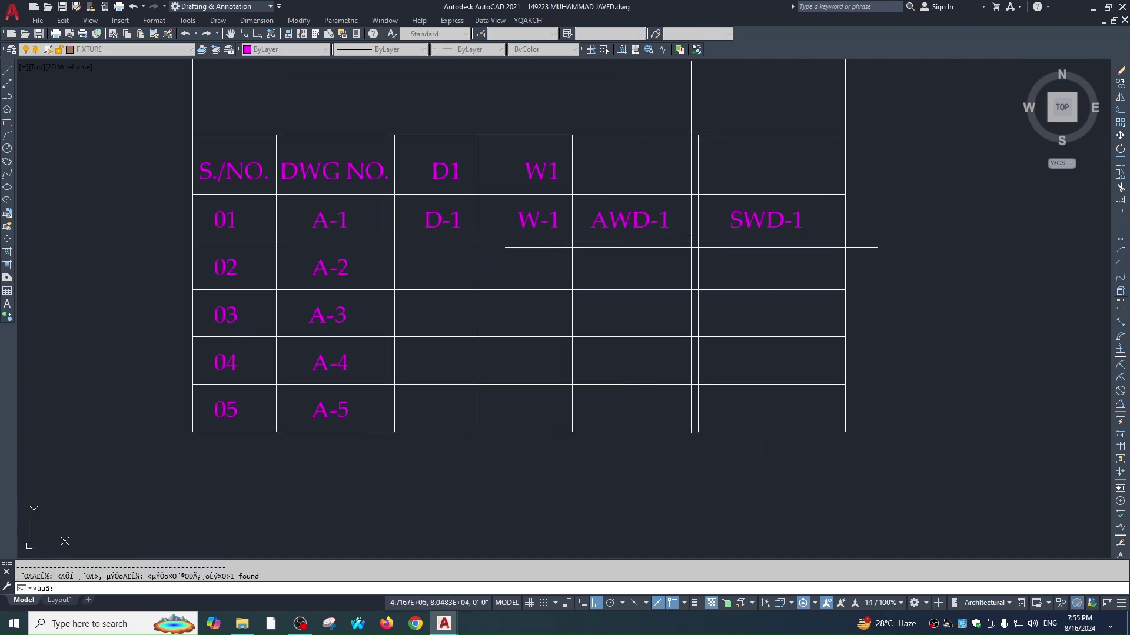
pyautogui.click(702, 242)
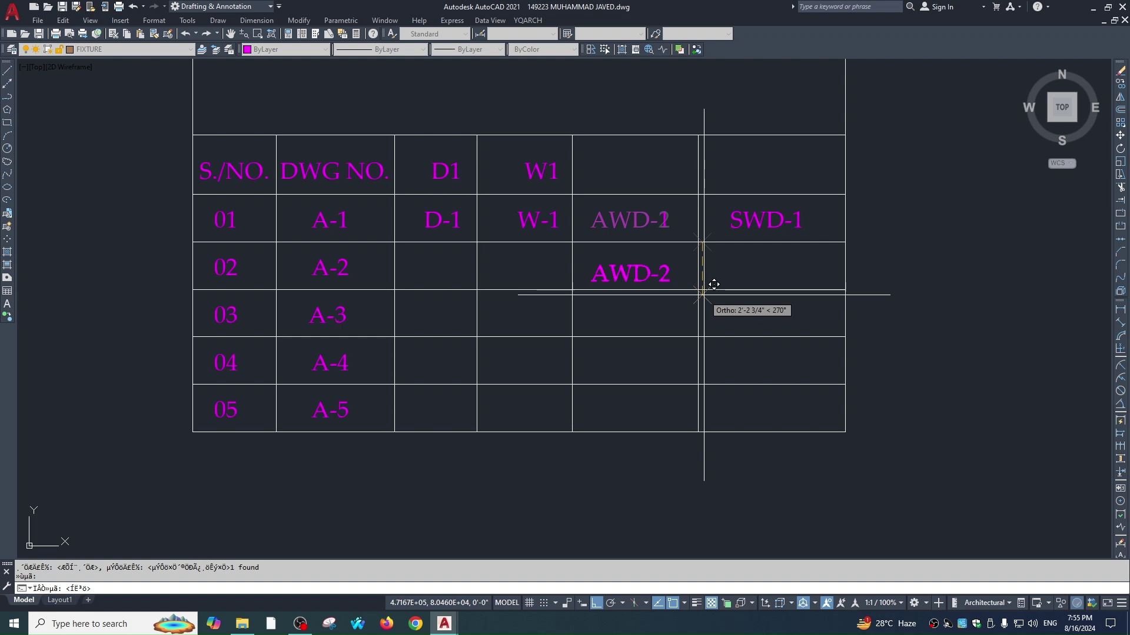
pyautogui.click(703, 291)
pyautogui.click(701, 338)
pyautogui.click(699, 385)
pyautogui.click(698, 433)
pyautogui.press('Escape')
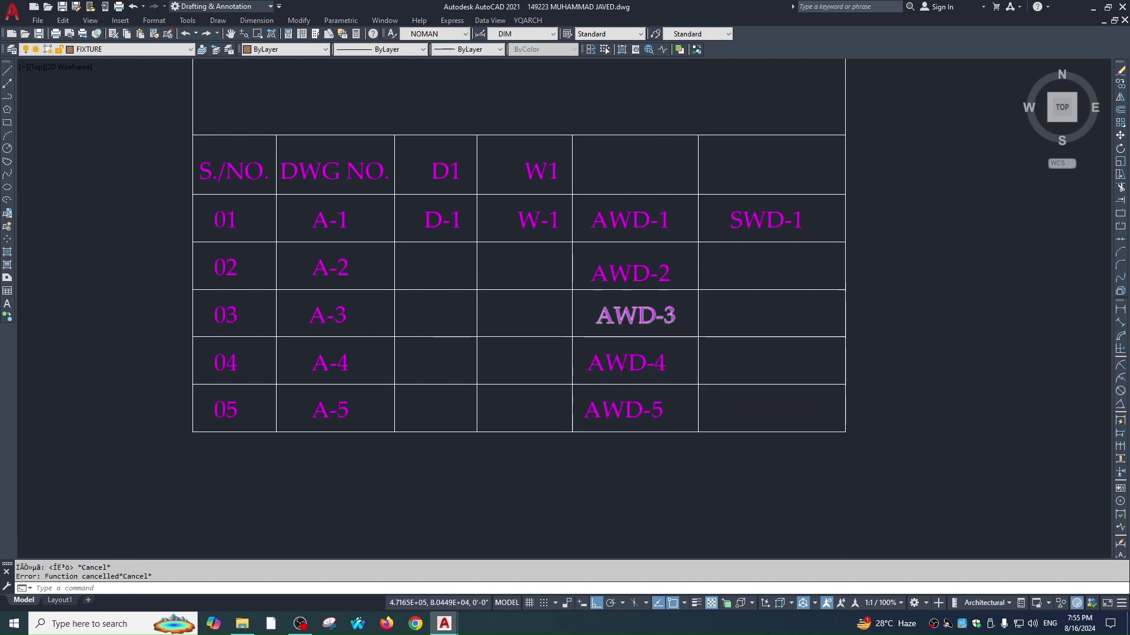
pyautogui.scroll(-1, 726, 169)
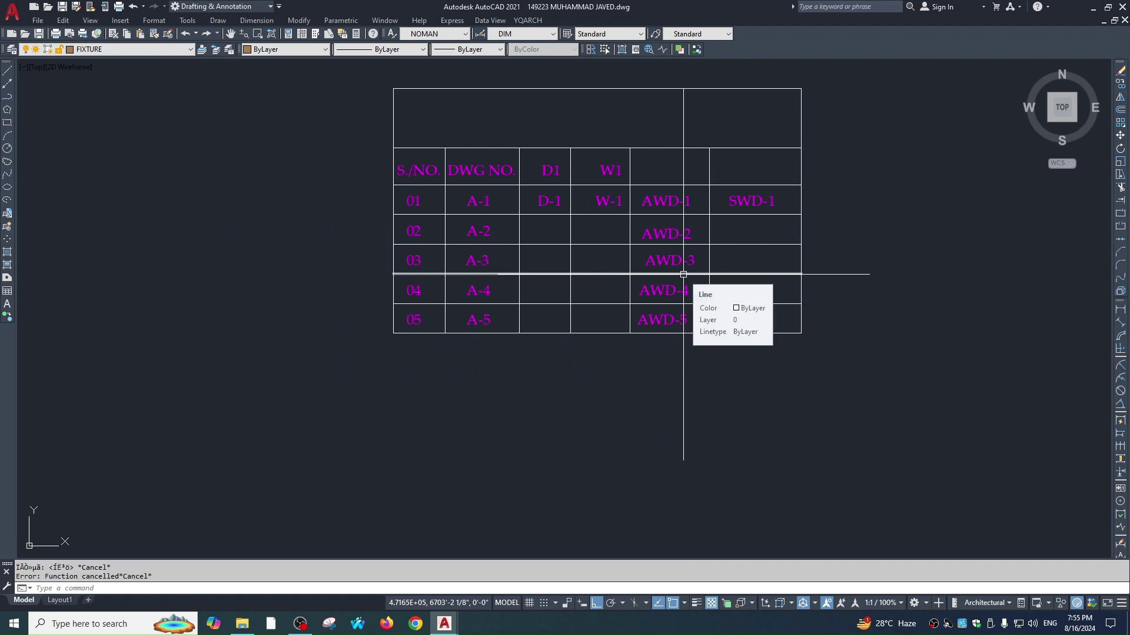
pyautogui.press('Escape')
# Step: Copy the AWD-1 text with the ordinary Copy command to the empty area beyond the table's SWD-1 side
pyautogui.click(665, 202)
pyautogui.write('co')
pyautogui.press('space')
pyautogui.moveTo(703, 237); pyautogui.dragTo(662, 260, button='middle')
pyautogui.click(641, 225)
pyautogui.click(888, 224)
pyautogui.moveTo(928, 250); pyautogui.dragTo(650, 272, button='middle')
pyautogui.scroll(2, 650, 268)
pyautogui.press('Escape')
# Step: Edit the copied AWD-1 text outside the table to read AWD-2
pyautogui.doubleClick(636, 232)
pyautogui.moveTo(690, 235); pyautogui.dragTo(677, 234)
pyautogui.write('2')
pyautogui.click(704, 244)
pyautogui.press('Escape')
# Step: Copy the AWD-2 text outside the table horizontally to a spot just beside it with the ordinary Copy command
pyautogui.click(685, 186)
pyautogui.click(652, 245)
pyautogui.write('co')
pyautogui.press('space')
pyautogui.click(666, 291)
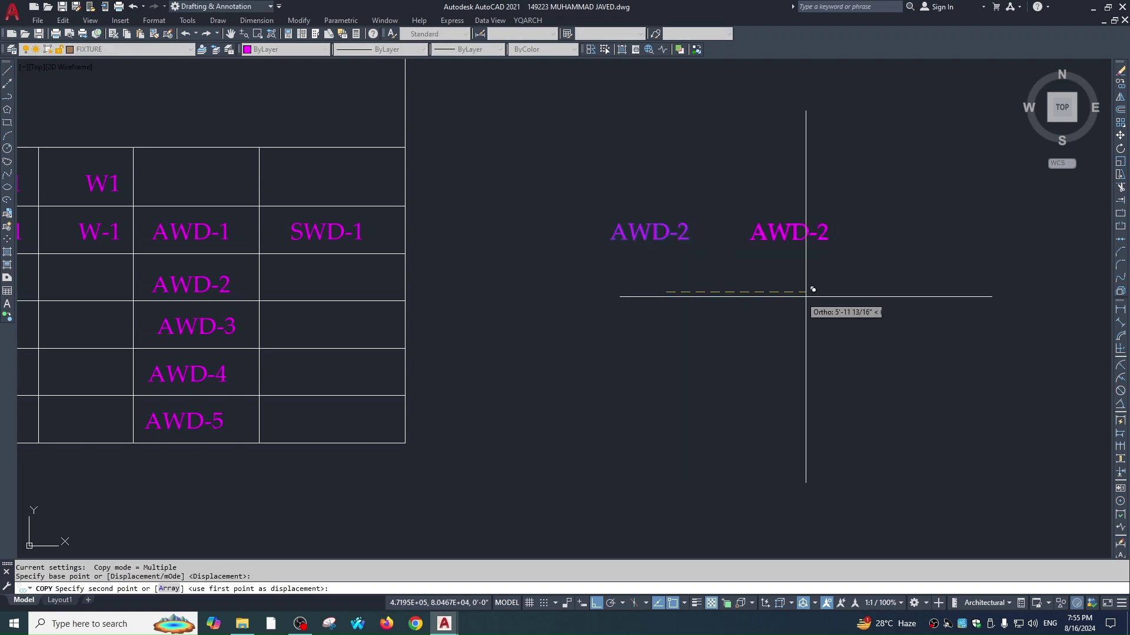
pyautogui.click(790, 297)
pyautogui.press('Escape')
# Step: Edit the second AWD-2 text outside the table to read AWD-3
pyautogui.doubleClick(783, 237)
pyautogui.press('Escape')
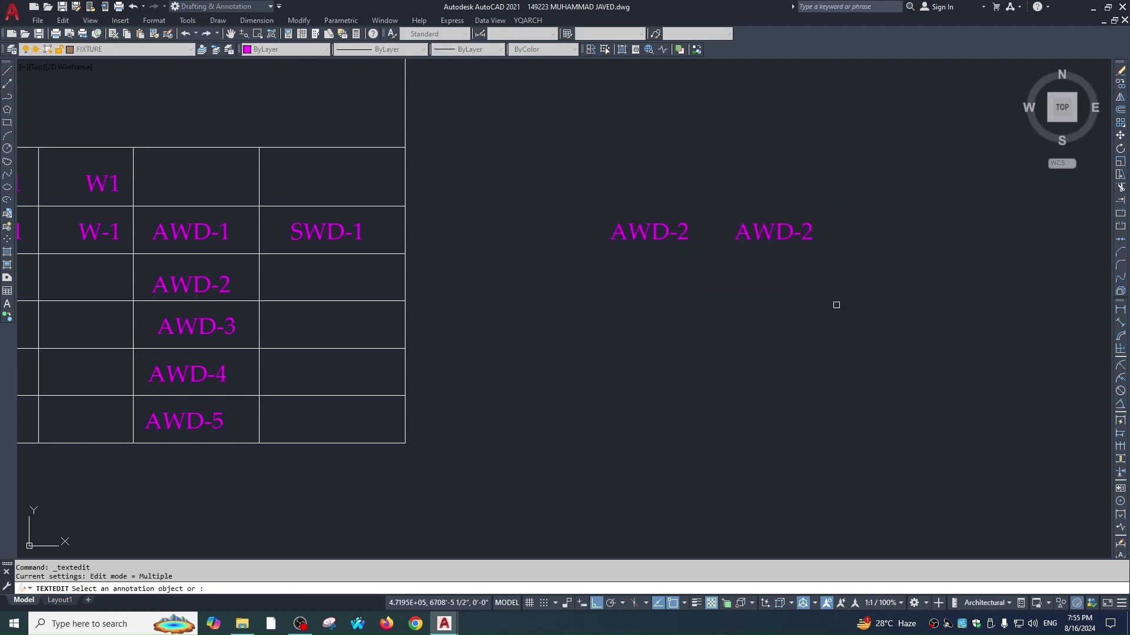
pyautogui.doubleClick(807, 232)
pyautogui.moveTo(815, 234); pyautogui.dragTo(802, 235)
pyautogui.write('3')
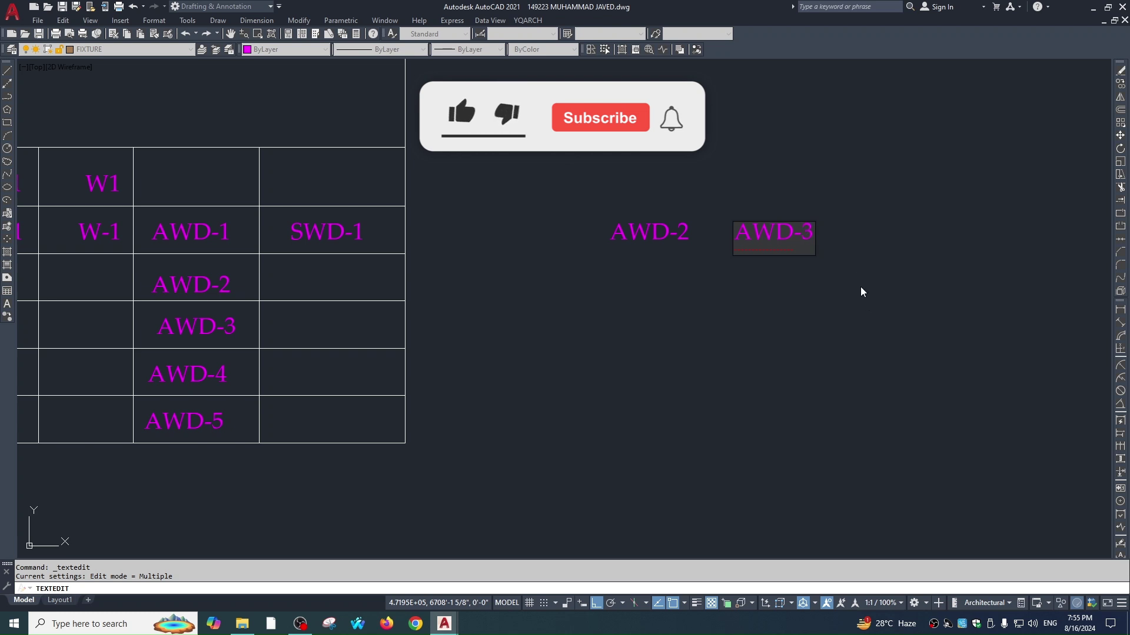
pyautogui.click(851, 261)
pyautogui.press('Escape')
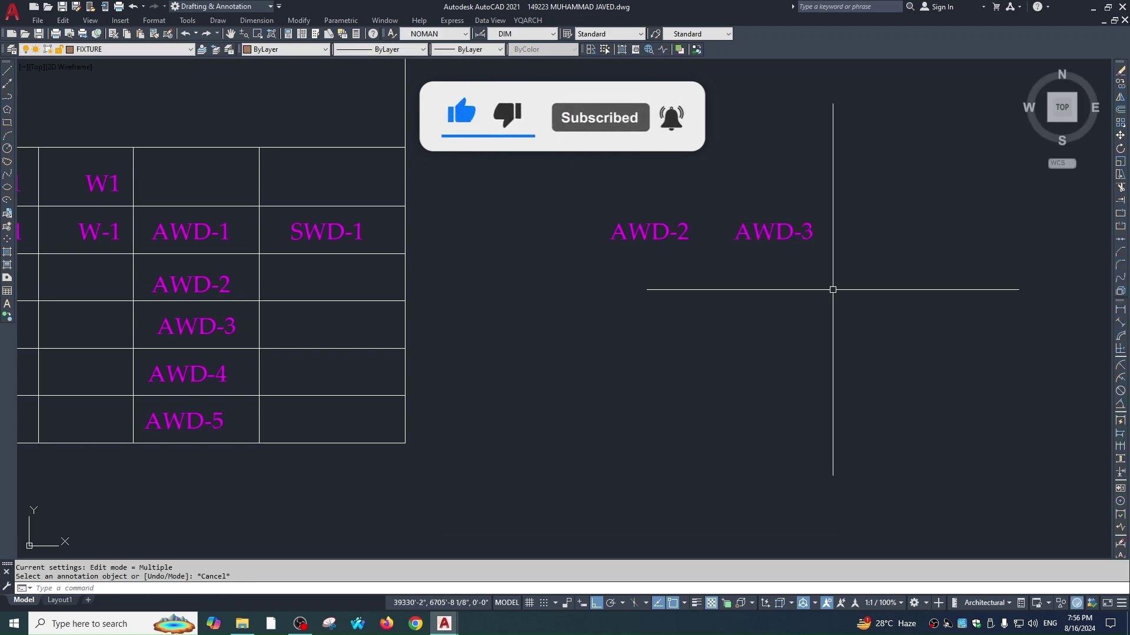
pyautogui.press('Escape')
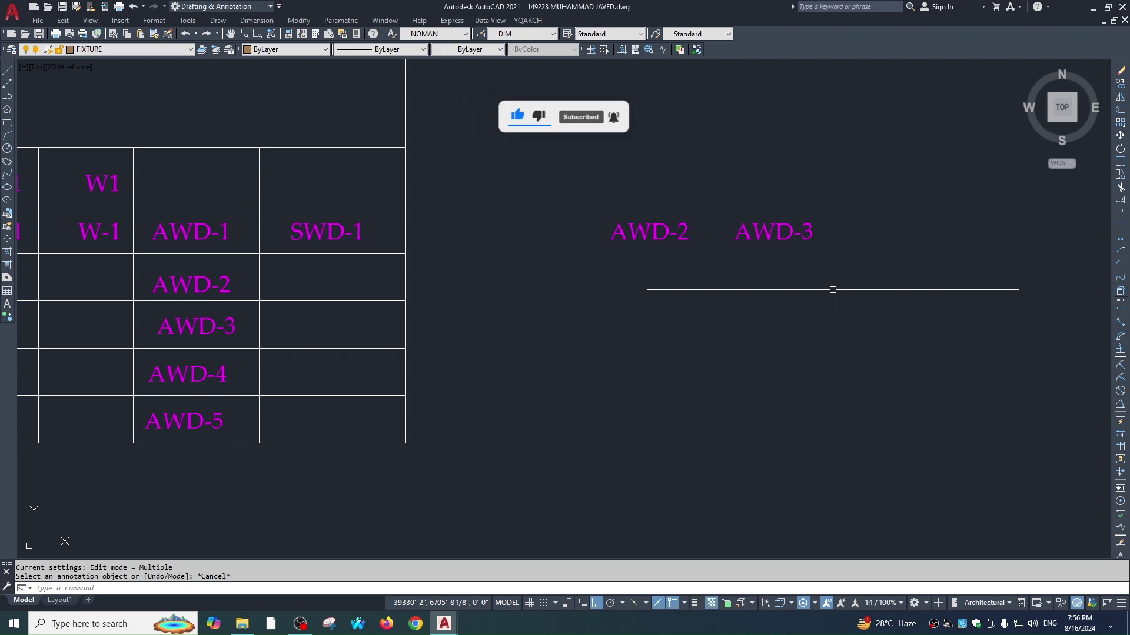
# Step: Open the incrementing-copy command's settings and switch to the first increment mode with an increment of 1
pyautogui.scroll(-3, 773, 301)
pyautogui.moveTo(681, 257); pyautogui.dragTo(740, 258, button='middle')
pyautogui.moveTo(265, 314); pyautogui.dragTo(376, 311, button='middle')
pyautogui.moveTo(261, 265); pyautogui.dragTo(482, 241, button='middle')
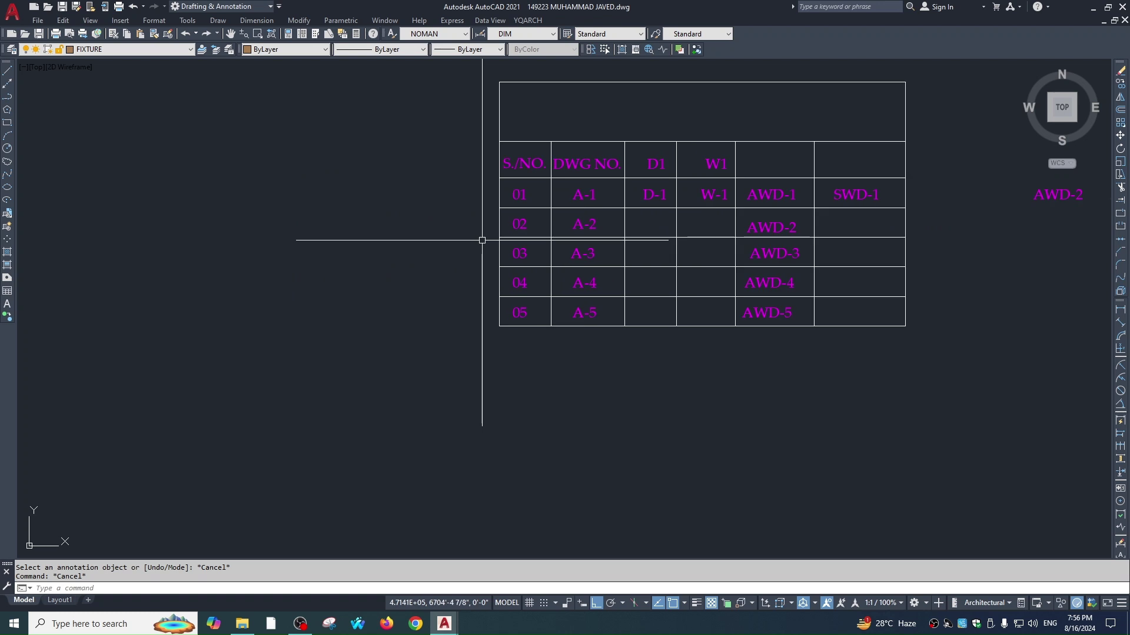
pyautogui.write('123')
pyautogui.press('Return')
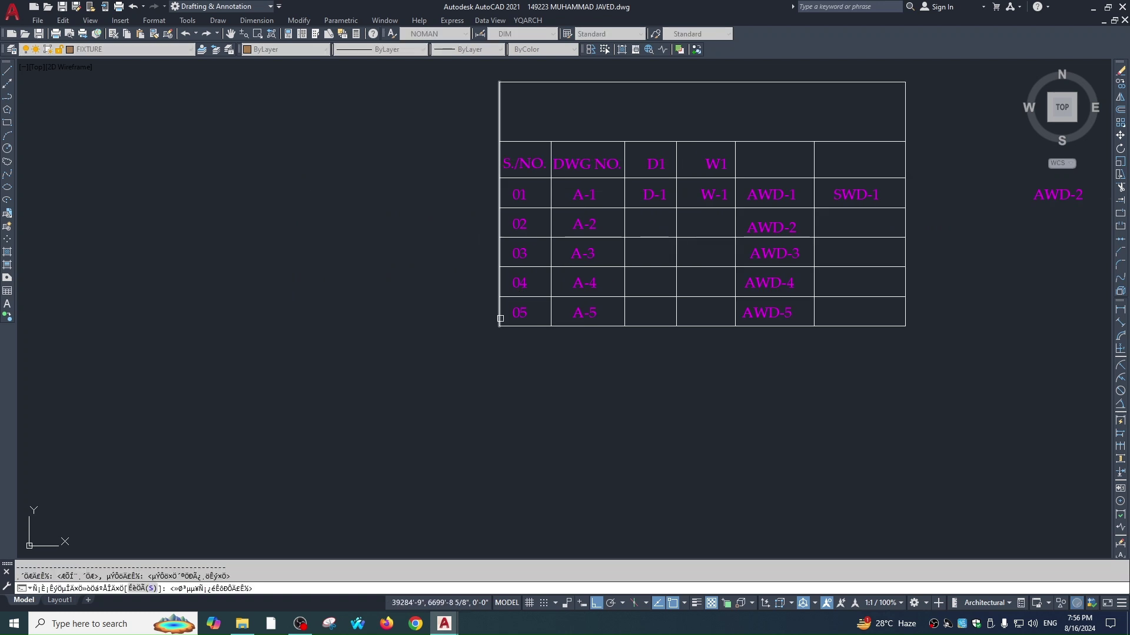
pyautogui.press('Return')
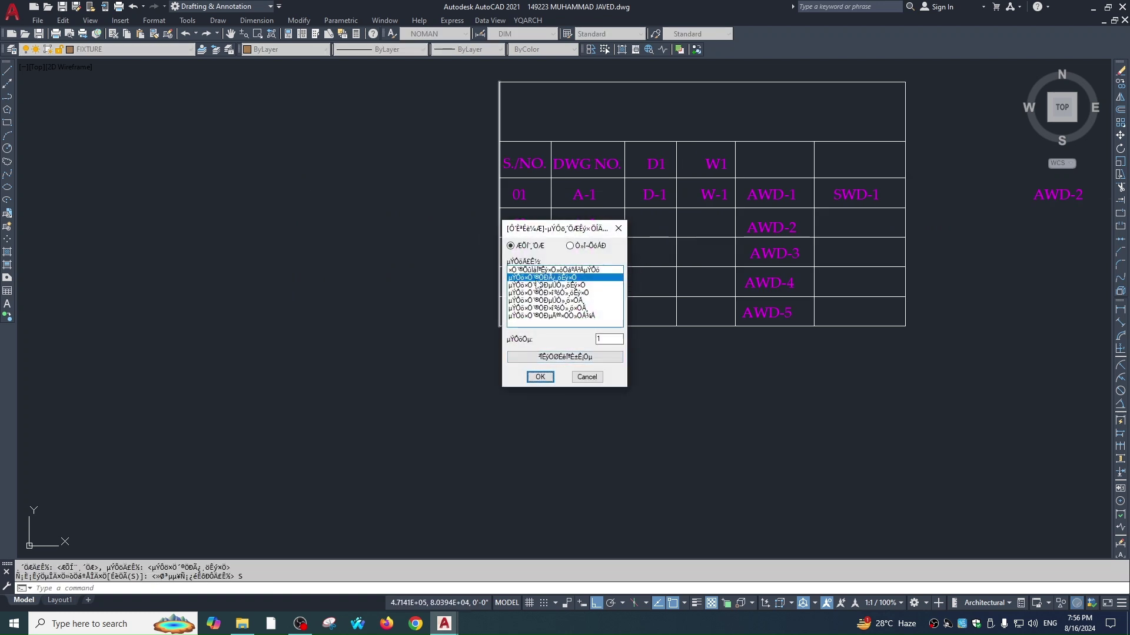
pyautogui.click(539, 377)
pyautogui.scroll(-2, 600, 376)
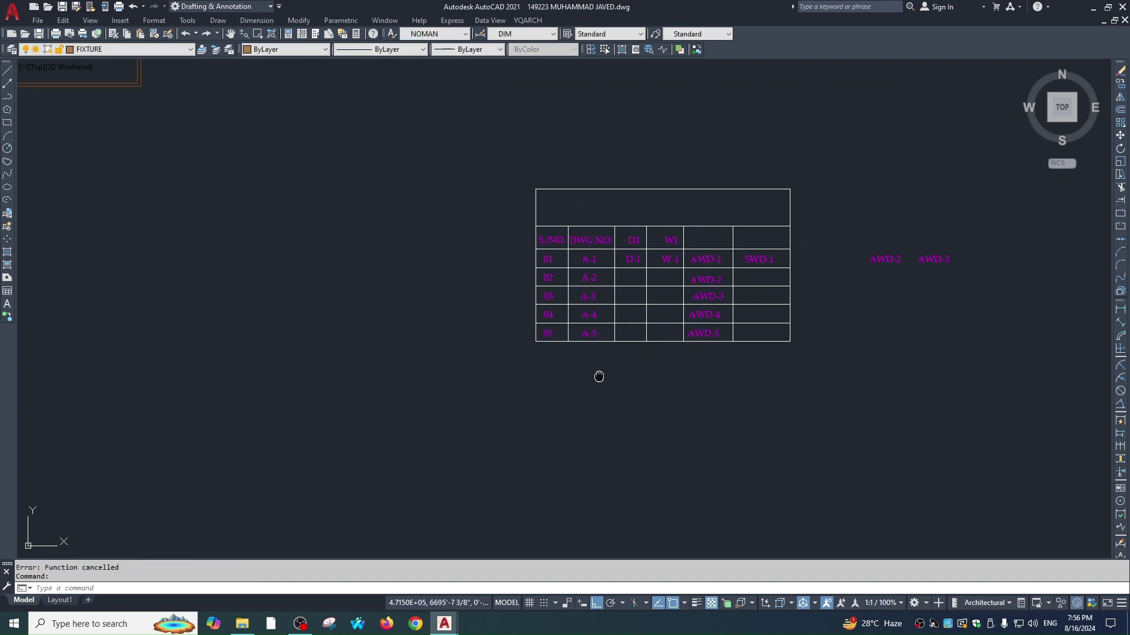
pyautogui.scroll(4, 542, 214)
pyautogui.click(542, 214)
pyautogui.write('co')
pyautogui.press('Return')
pyautogui.press('Escape')
pyautogui.click(567, 214)
pyautogui.click(543, 229)
pyautogui.write('1234')
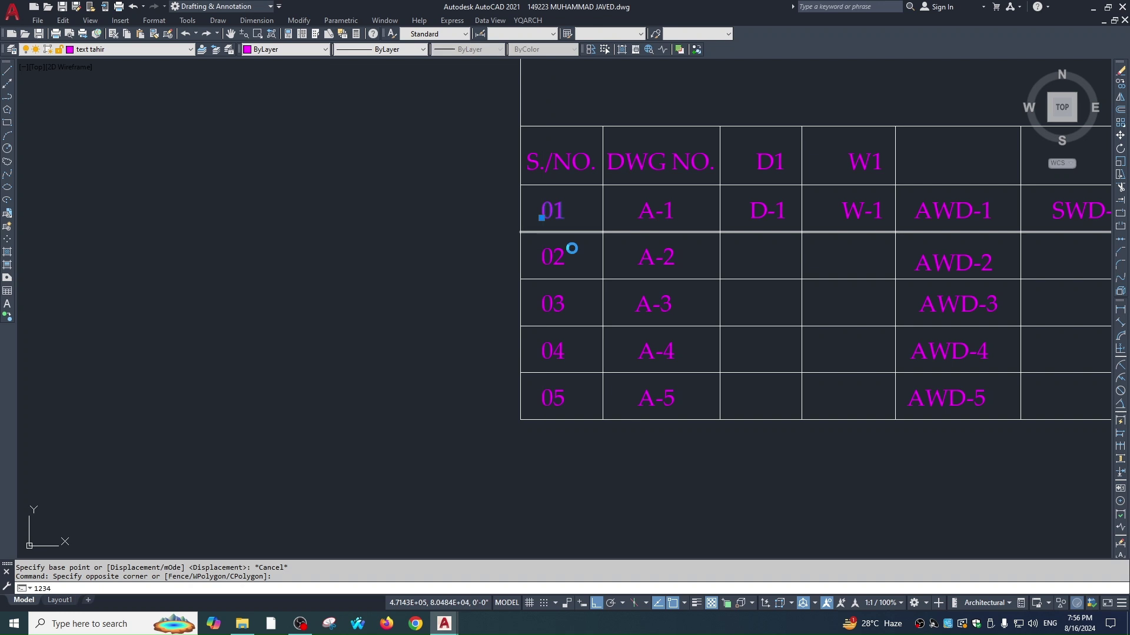
pyautogui.press('Return')
pyautogui.click(603, 233)
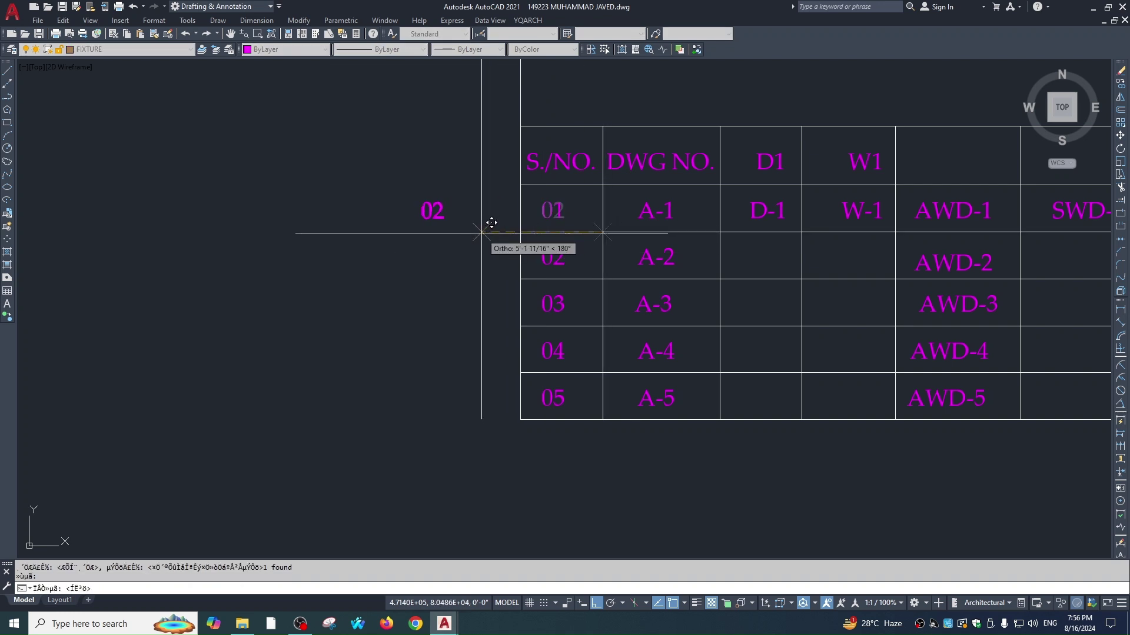
pyautogui.press('Escape')
# Step: Place three copies of the A-1 text in a row outside the table's S./NO. side with the 1234 copy command
pyautogui.click(651, 210)
pyautogui.click(655, 213)
pyautogui.click(638, 215)
pyautogui.click(621, 219)
pyautogui.click(676, 223)
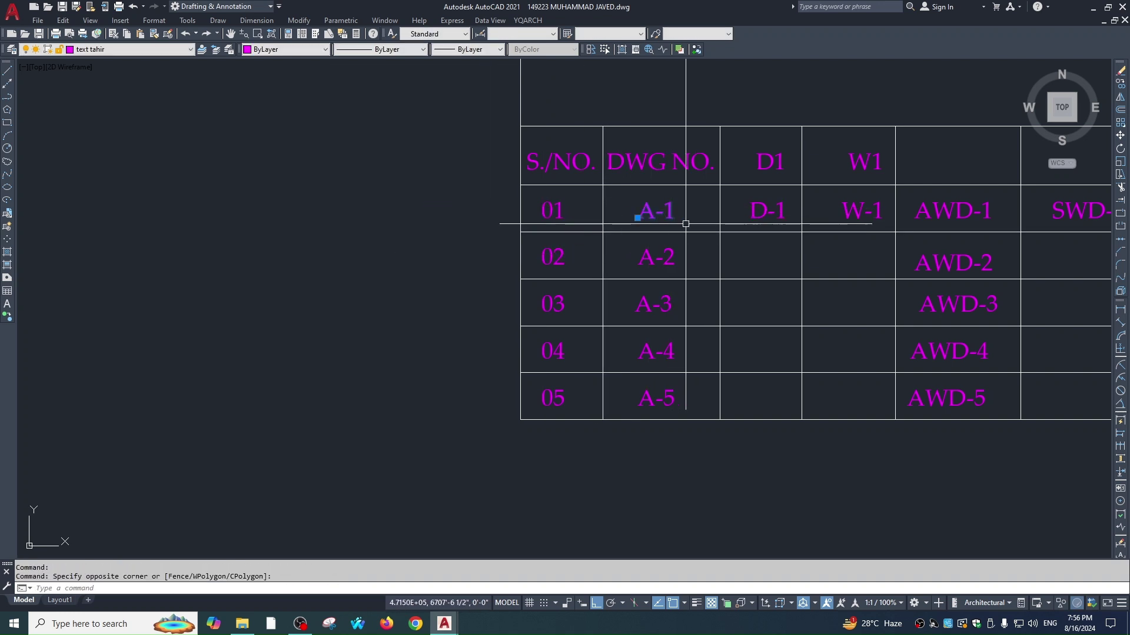
pyautogui.press('Return')
pyautogui.click(720, 233)
pyautogui.click(490, 234)
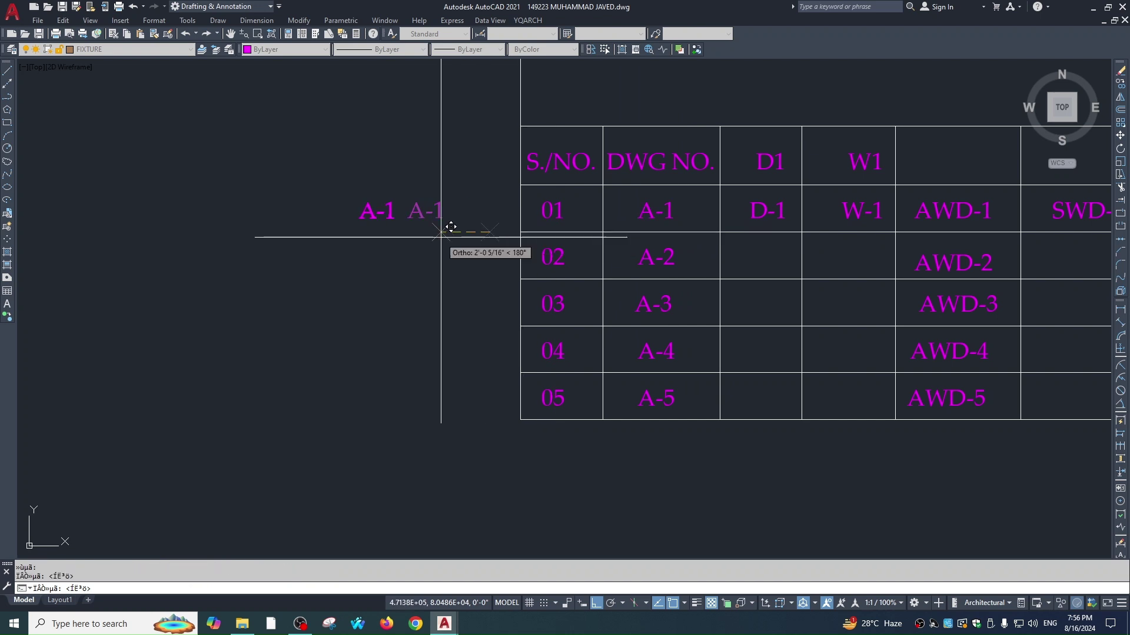
pyautogui.click(431, 236)
pyautogui.click(367, 236)
pyautogui.press('Escape')
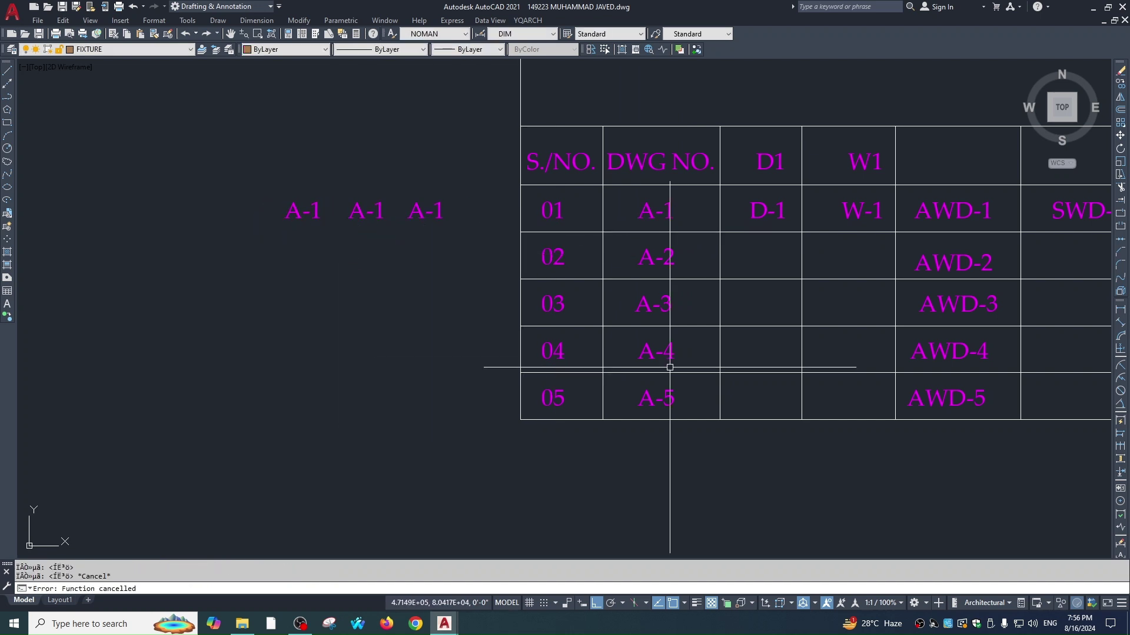
pyautogui.press('Escape')
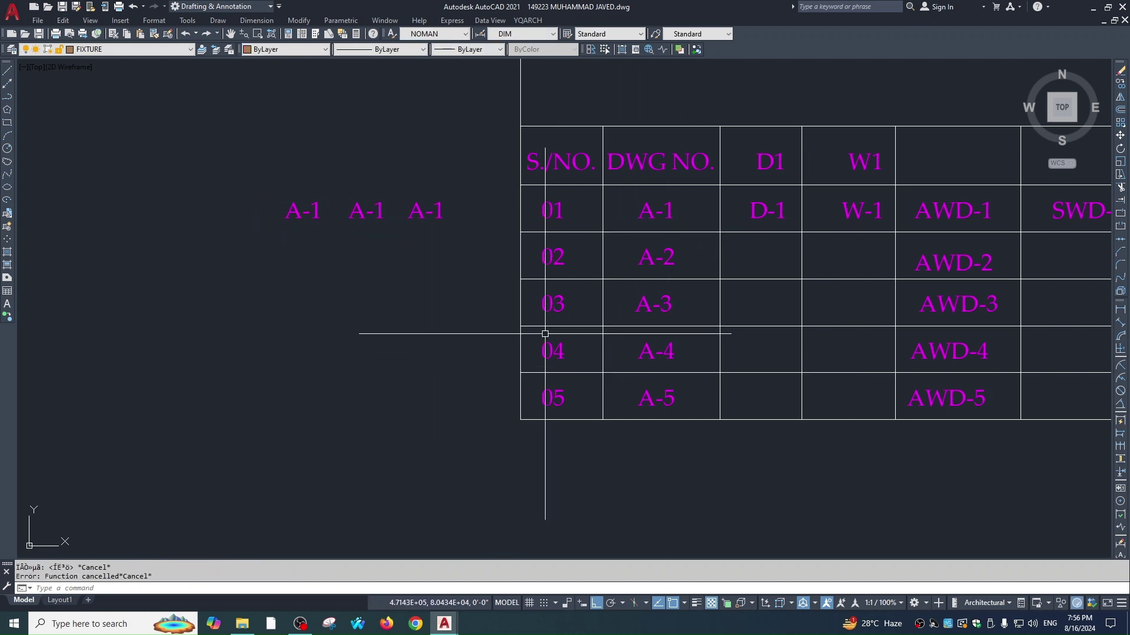
pyautogui.press('Escape')
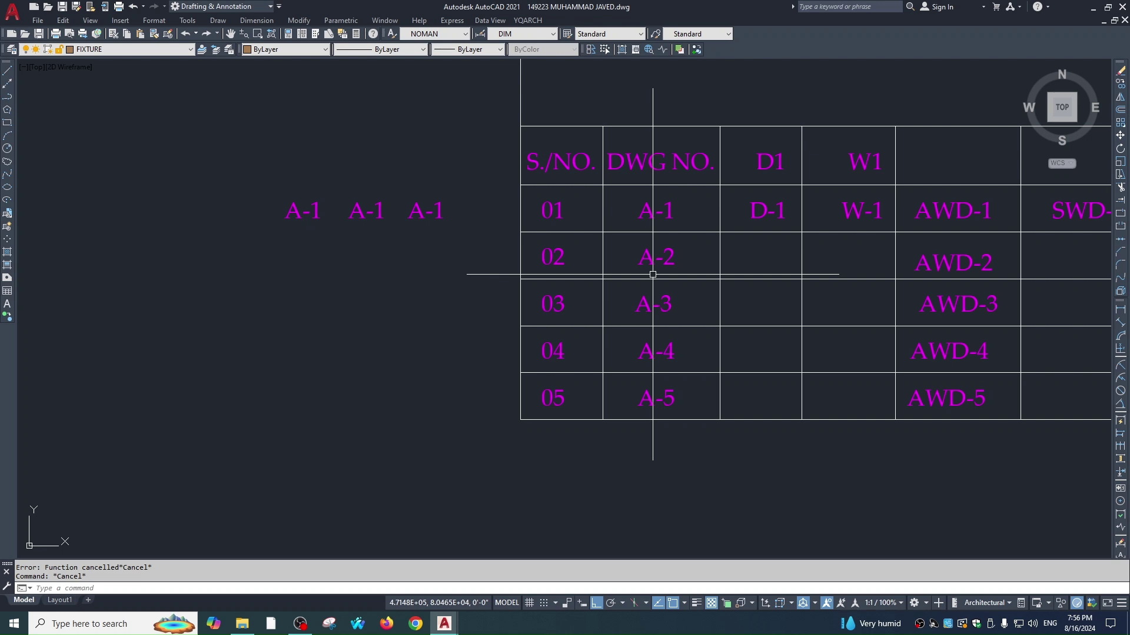
# Step: Set the incrementing-copy command to the second increment mode in its settings, keeping the increment at 1
pyautogui.press('Return')
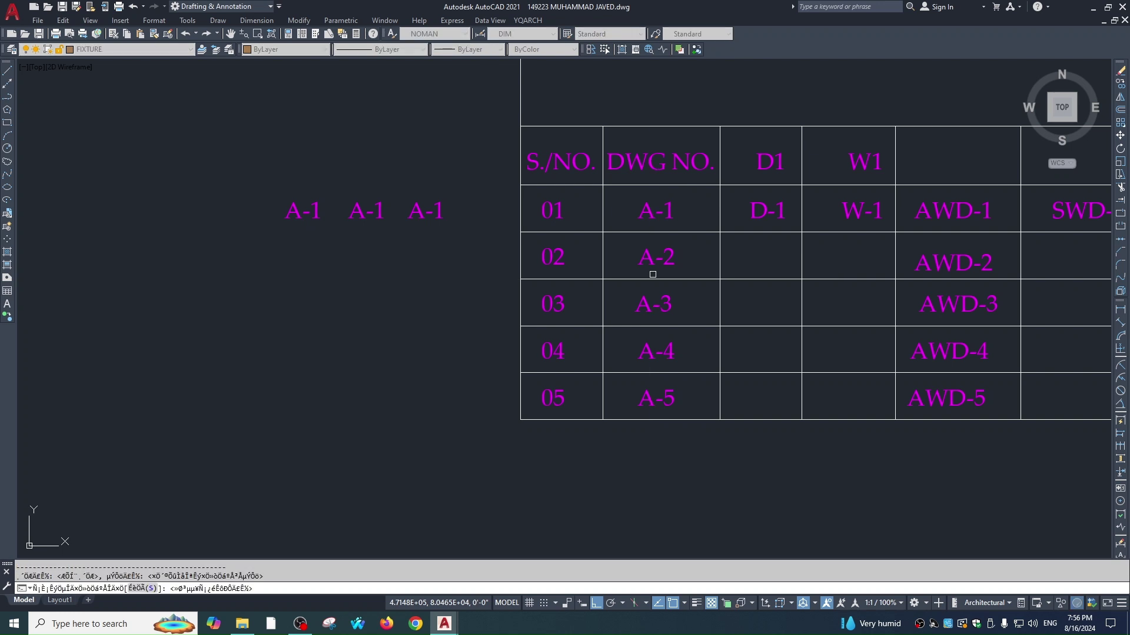
pyautogui.press('Return')
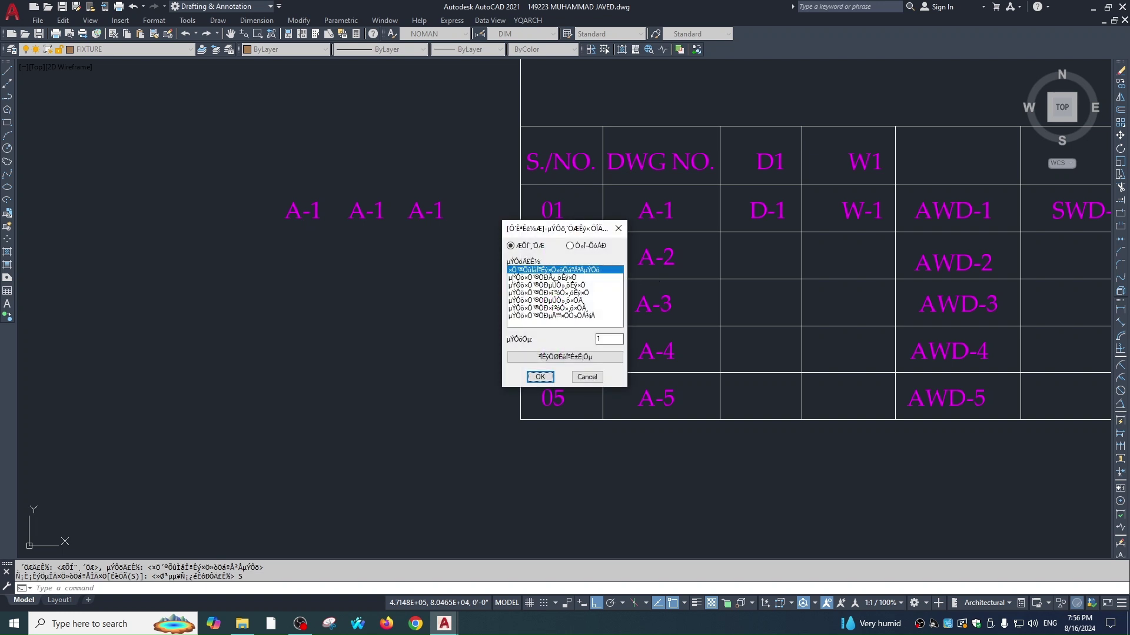
pyautogui.click(527, 278)
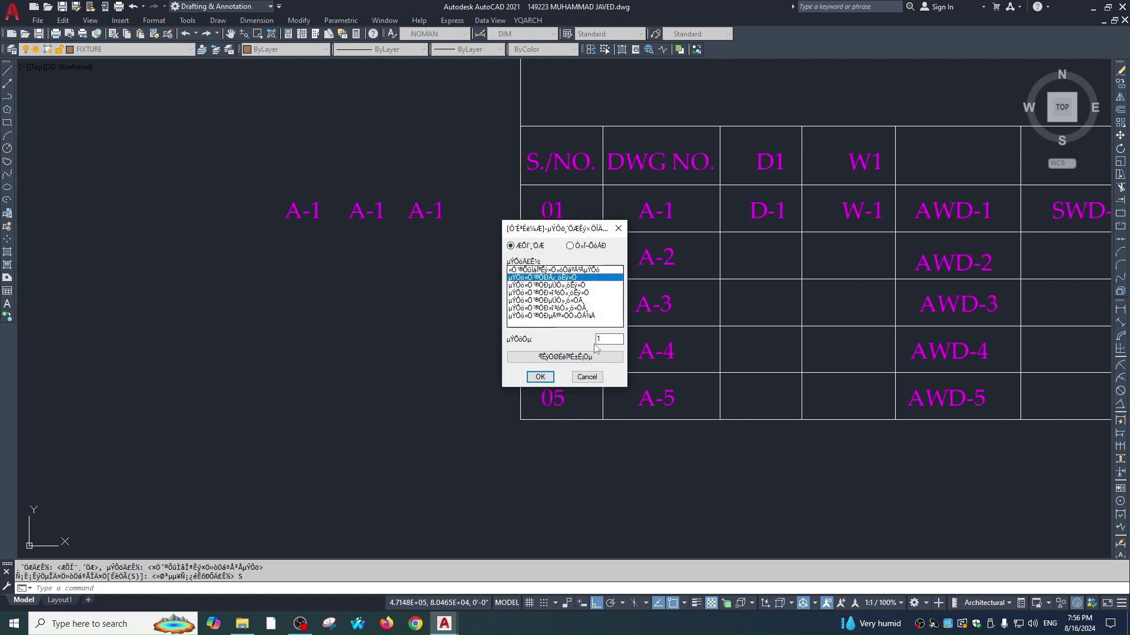
pyautogui.click(540, 377)
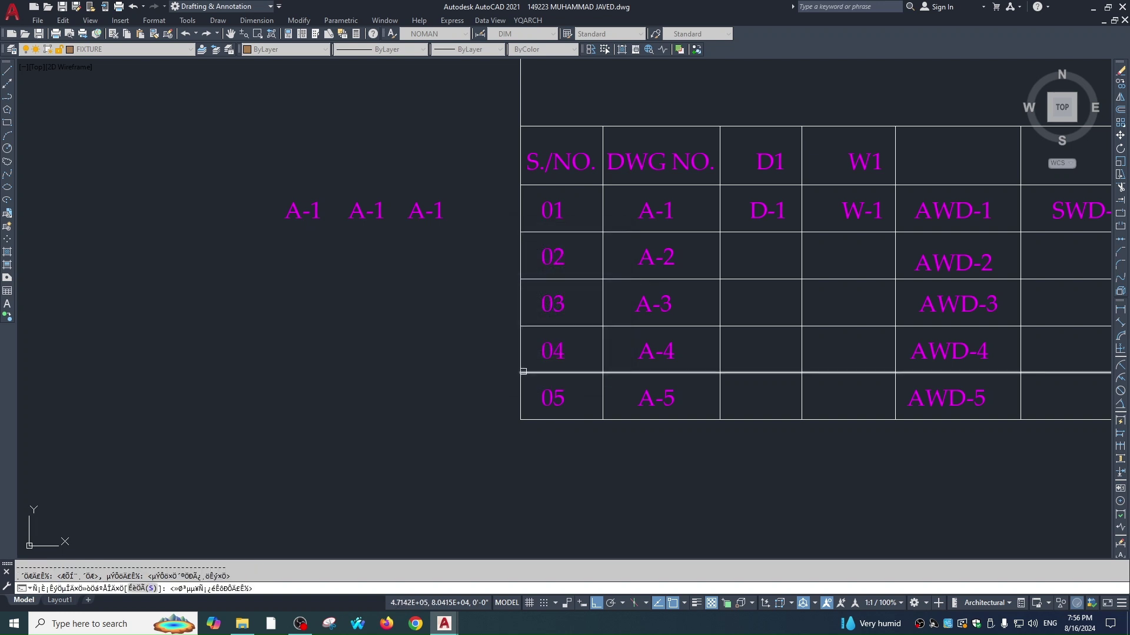
# Step: Copy the AWD-1 text straight up to the empty area above the table with the ordinary Copy command
pyautogui.scroll(-2, 558, 331)
pyautogui.click(805, 257)
pyautogui.write('co')
pyautogui.press('Return')
pyautogui.moveTo(925, 310); pyautogui.dragTo(674, 321, button='middle')
pyautogui.click(810, 345)
pyautogui.moveTo(773, 237); pyautogui.dragTo(773, 319, button='middle')
pyautogui.click(759, 263)
pyautogui.press('Escape')
# Step: Copy the AWD-1 text above the table along a row with the 1234 command, producing AWD-2, AWD-3, AWD-4 and AWD-5
pyautogui.click(572, 140)
pyautogui.click(545, 226)
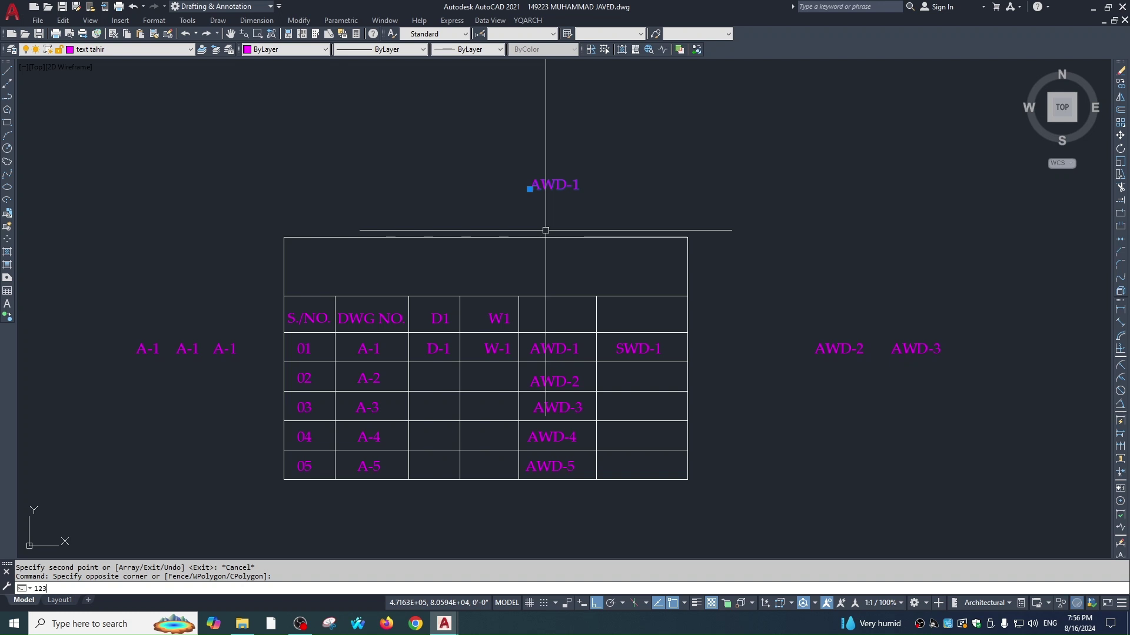
pyautogui.press('Return')
pyautogui.click(625, 213)
pyautogui.click(731, 213)
pyautogui.click(796, 213)
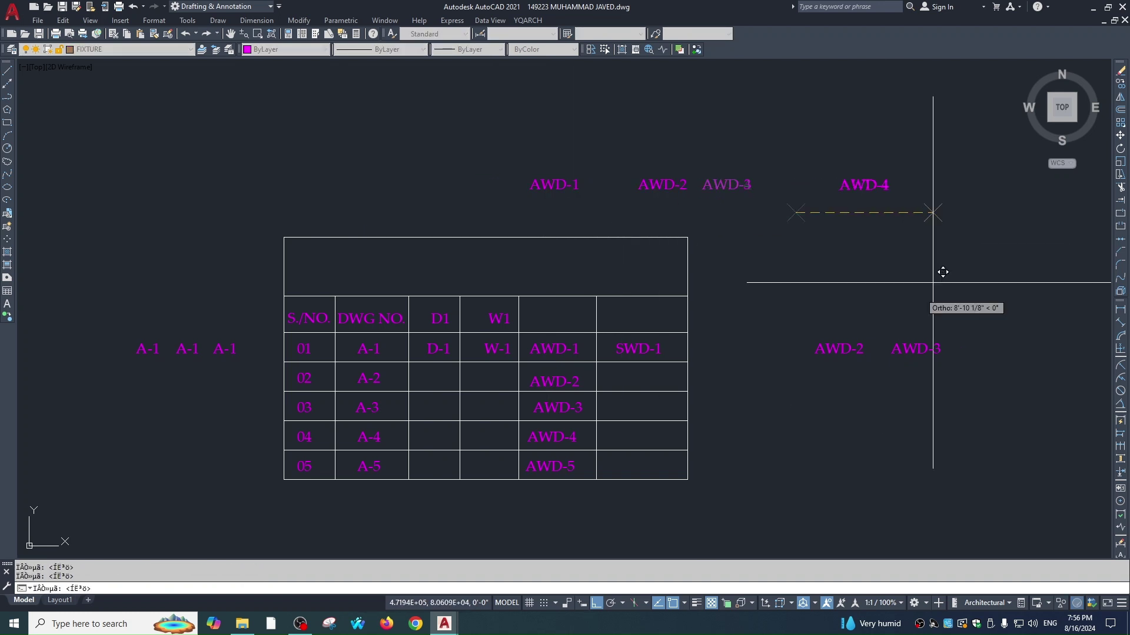
pyautogui.click(872, 274)
pyautogui.click(959, 280)
pyautogui.press('Escape')
pyautogui.moveTo(941, 318); pyautogui.dragTo(804, 339, button='middle')
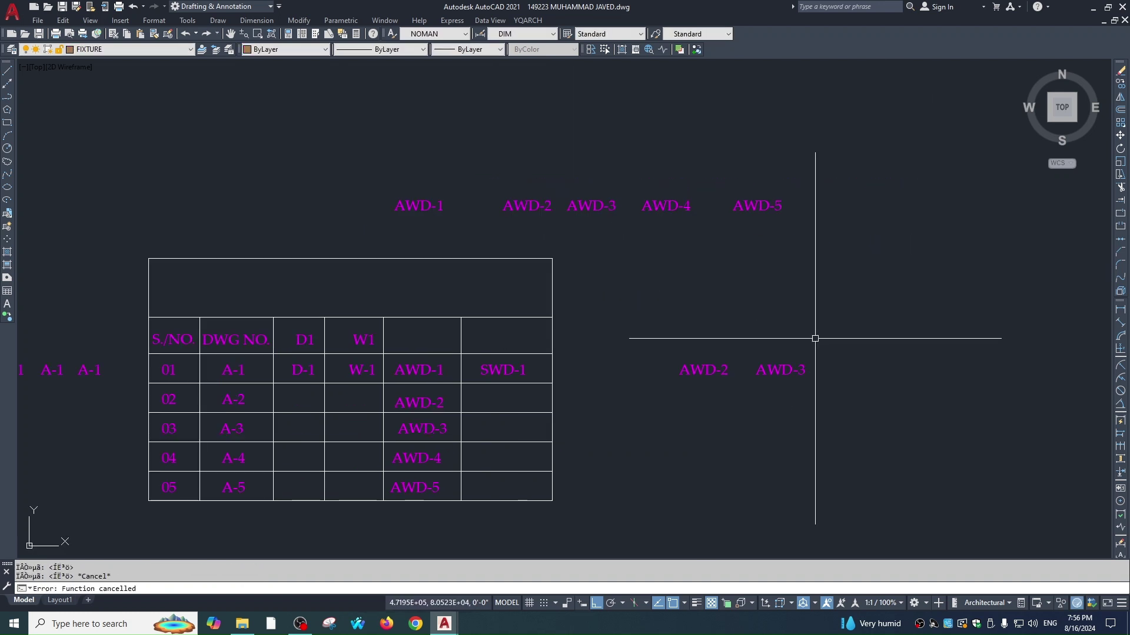